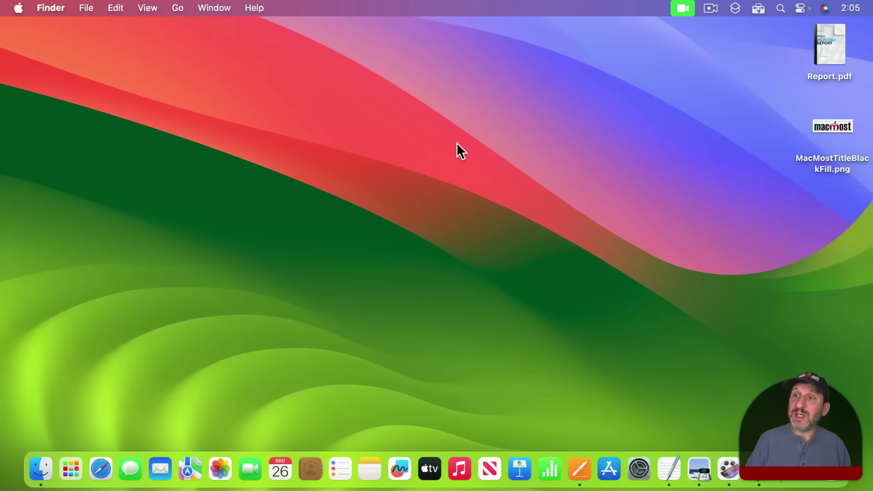
Open Report.pdf and try dragging the MacMost logo file onto its page
{"action": "double_click", "coordinate": [820, 39]}
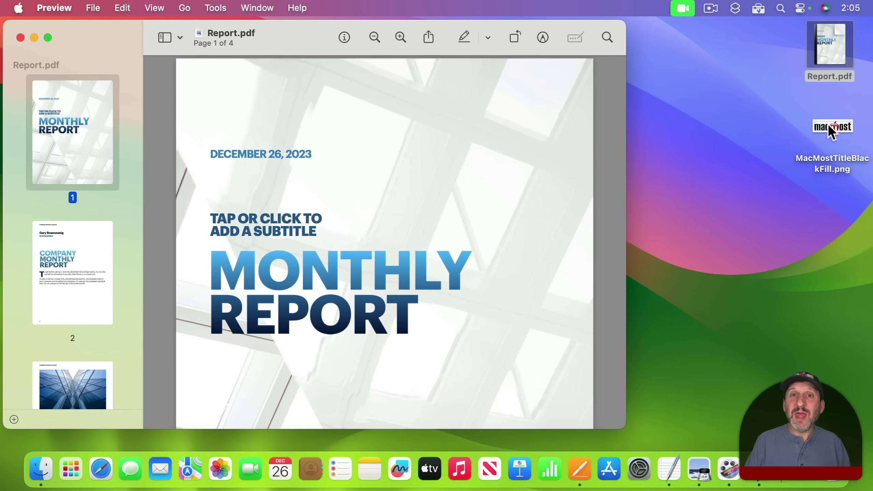
{"action": "left_click_drag", "start_coordinate": [829, 126], "coordinate": [390, 130]}
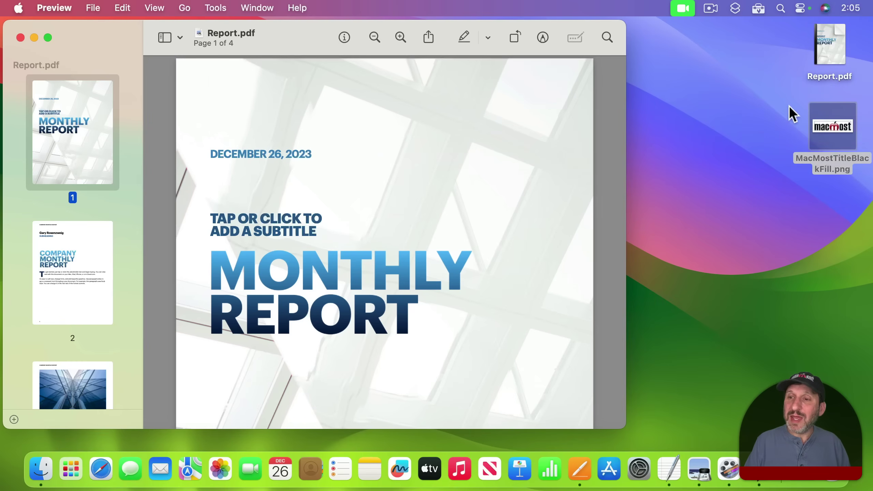
{"action": "left_click_drag", "start_coordinate": [832, 123], "coordinate": [237, 260]}
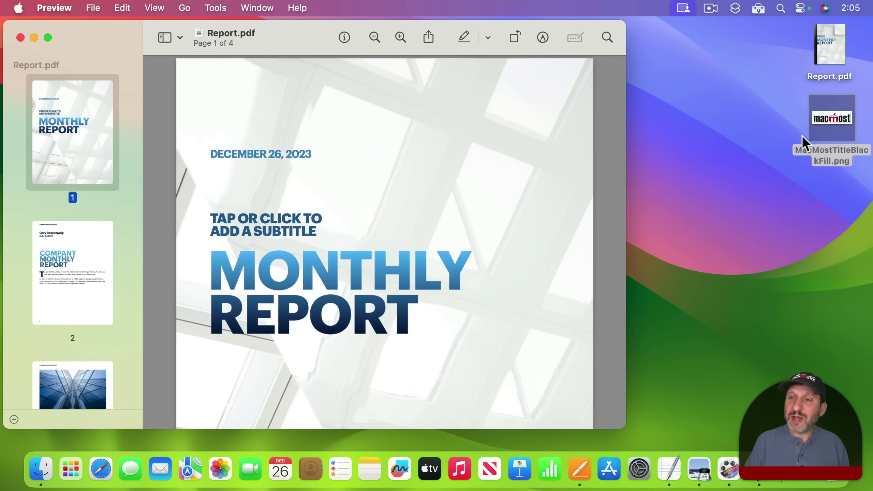
{"action": "left_click_drag", "start_coordinate": [803, 141], "coordinate": [474, 302]}
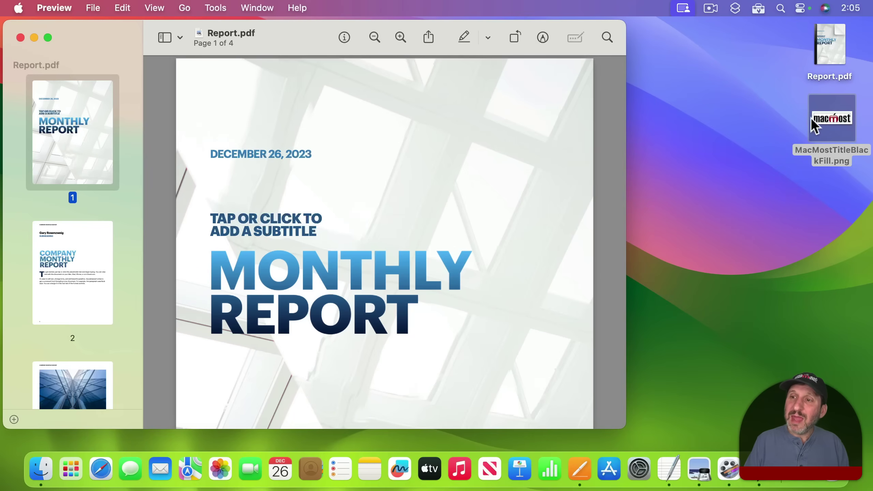
Open the MacMost logo PNG on its own, select all of it, and copy it
{"action": "double_click", "coordinate": [819, 122]}
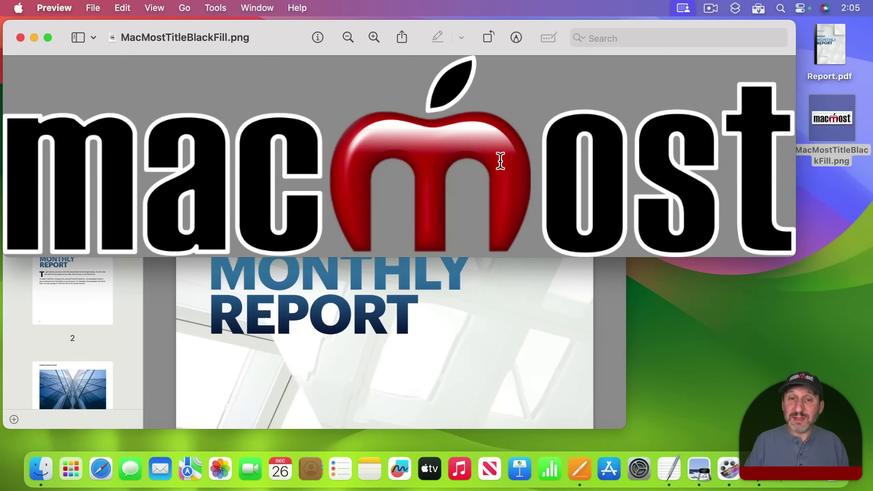
{"action": "left_click", "coordinate": [112, 5]}
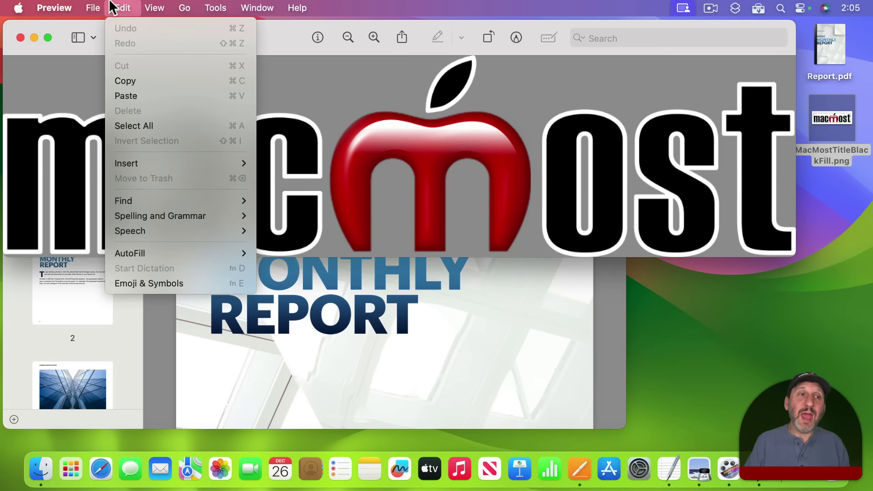
{"action": "left_click", "coordinate": [133, 126]}
{"action": "left_click", "coordinate": [123, 8]}
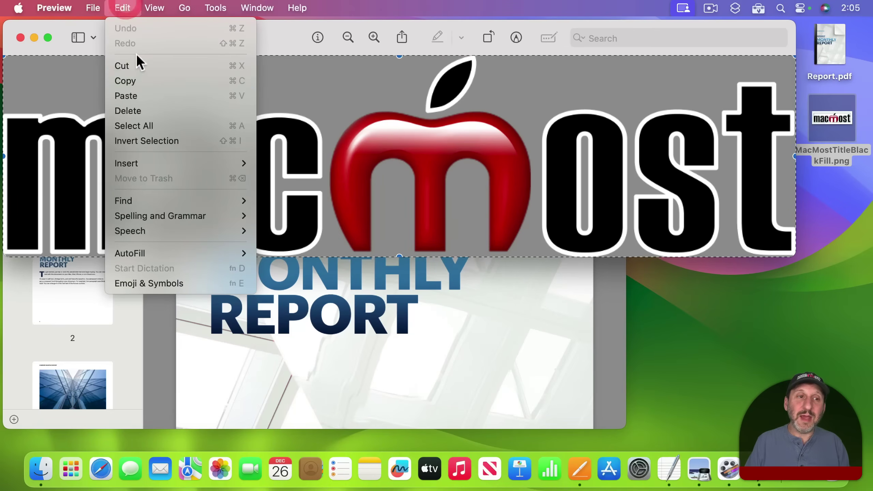
{"action": "left_click", "coordinate": [137, 81]}
Return to Report.pdf and check the Edit menu, where Paste is unavailable
{"action": "key", "text": "super+grave"}
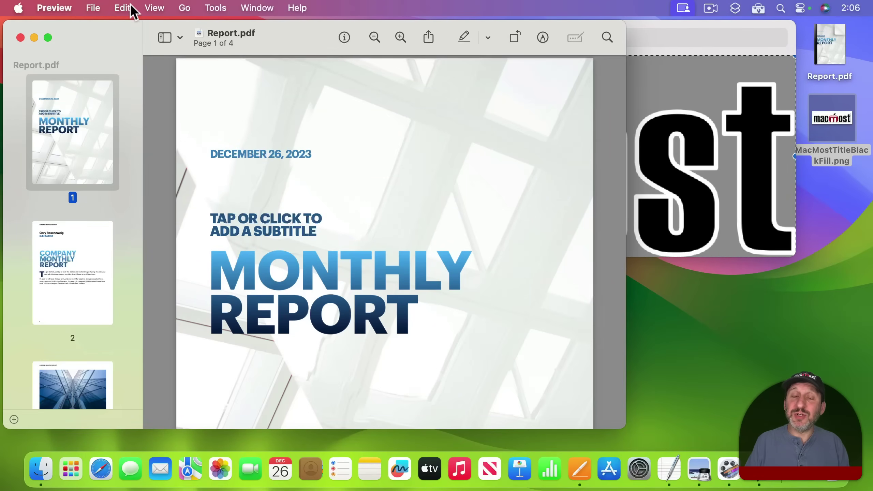
{"action": "left_click", "coordinate": [120, 7]}
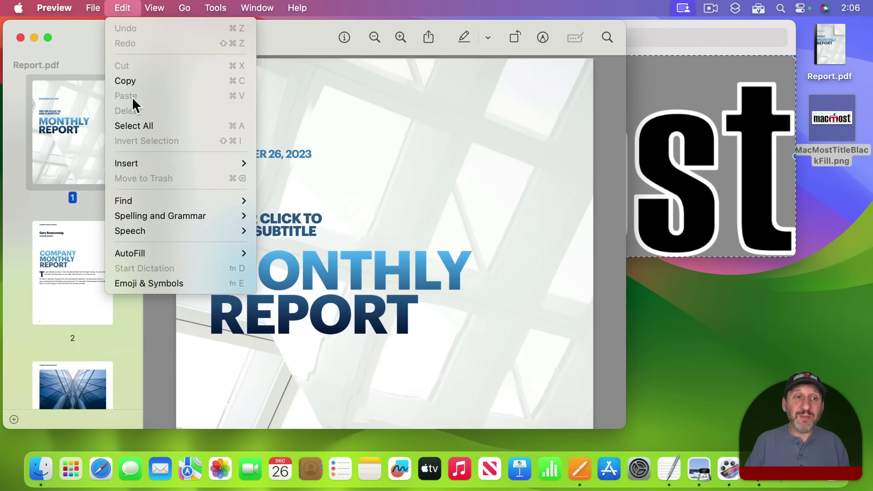
{"action": "left_click", "coordinate": [123, 8]}
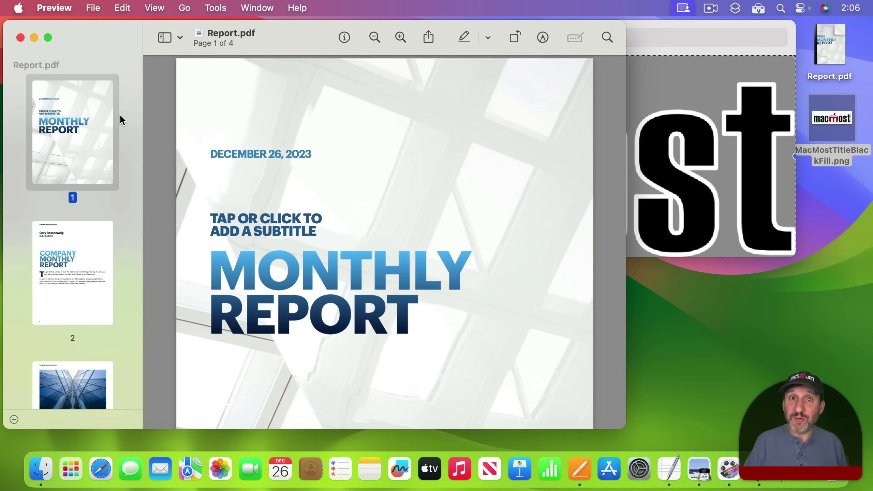
Bring the MacMostTitleBlackFill.png window back in front of Report.pdf
{"action": "left_click", "coordinate": [694, 51]}
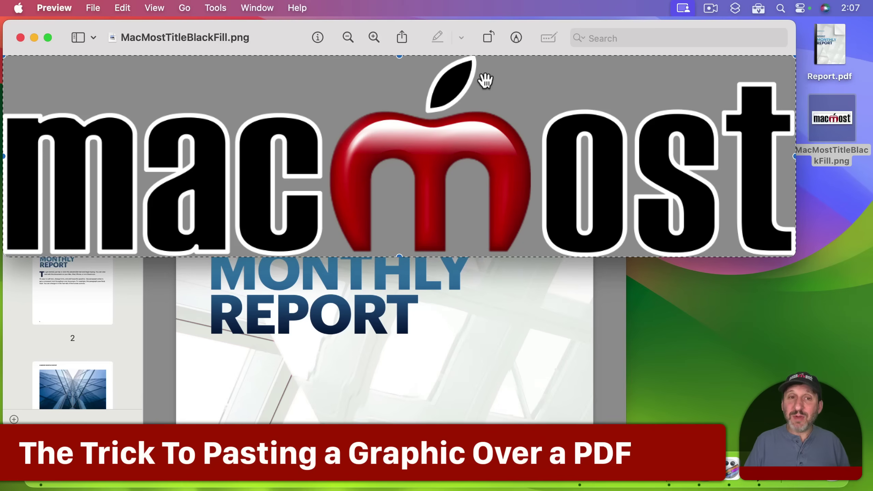
Copy the whole logo image and paste it back as a movable object
{"action": "left_click", "coordinate": [124, 5]}
{"action": "left_click", "coordinate": [140, 121]}
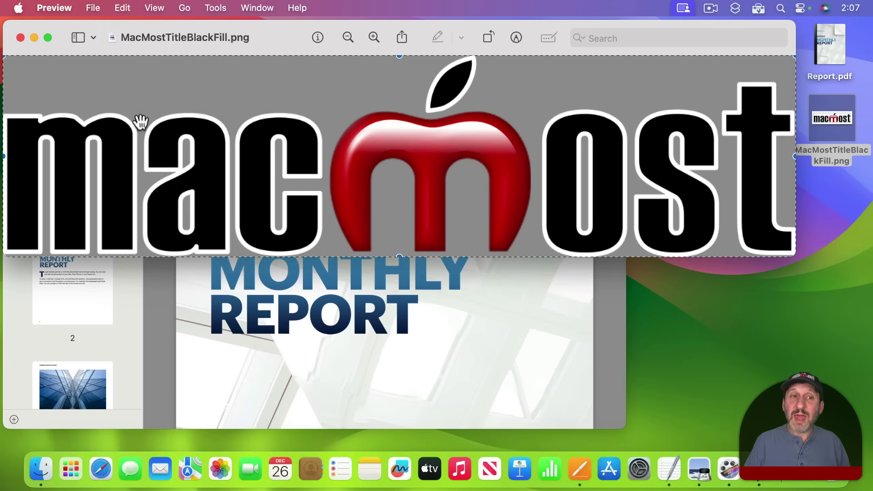
{"action": "left_click", "coordinate": [122, 7]}
{"action": "left_click", "coordinate": [132, 81]}
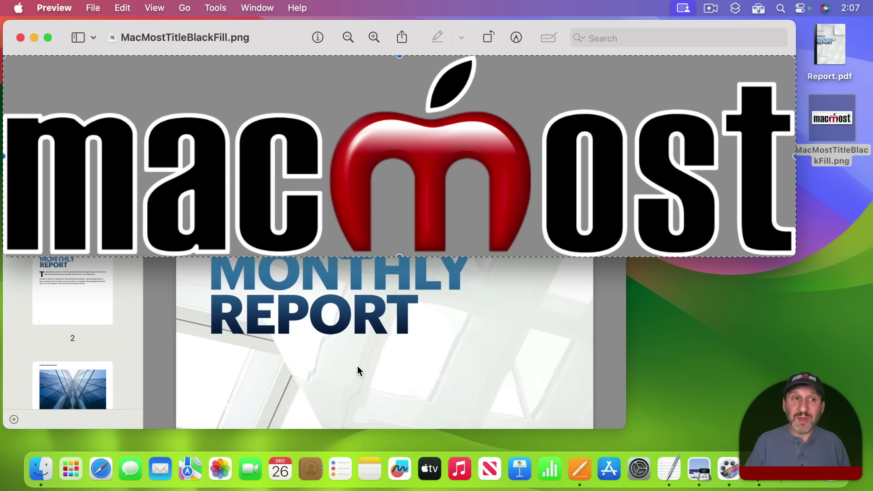
{"action": "left_click", "coordinate": [123, 7]}
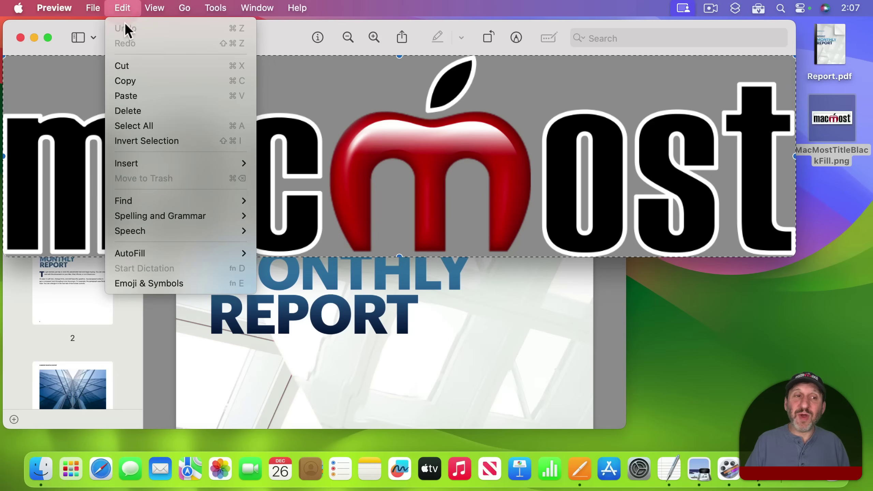
{"action": "left_click", "coordinate": [145, 96]}
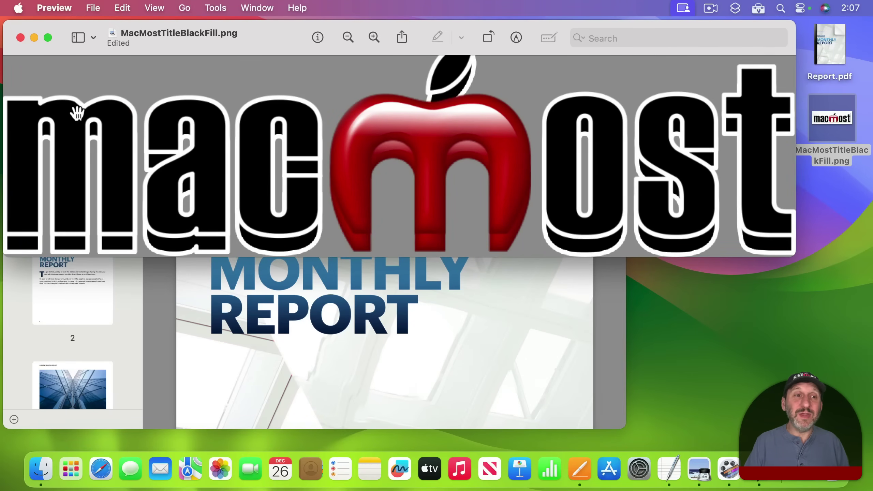
Shrink and reposition the pasted logo copy over the original, then copy that small object
{"action": "left_click_drag", "start_coordinate": [77, 114], "coordinate": [254, 113]}
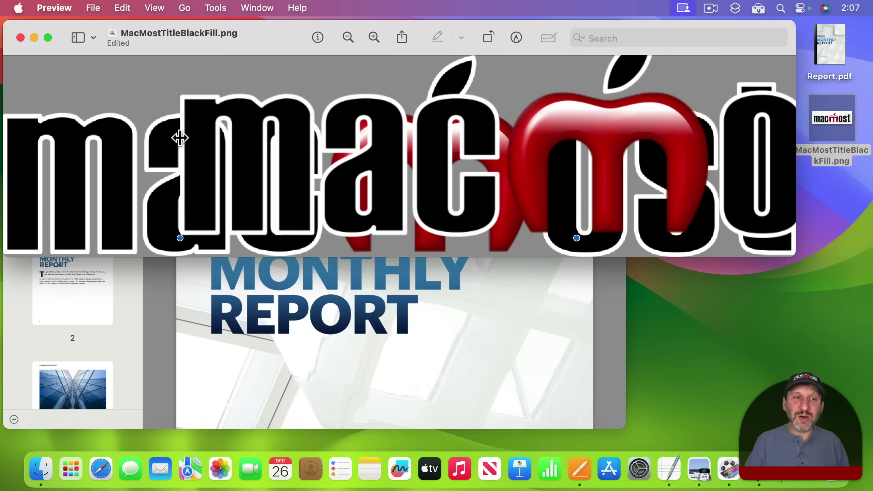
{"action": "left_click_drag", "start_coordinate": [179, 137], "coordinate": [603, 87]}
{"action": "left_click_drag", "start_coordinate": [627, 136], "coordinate": [159, 123]}
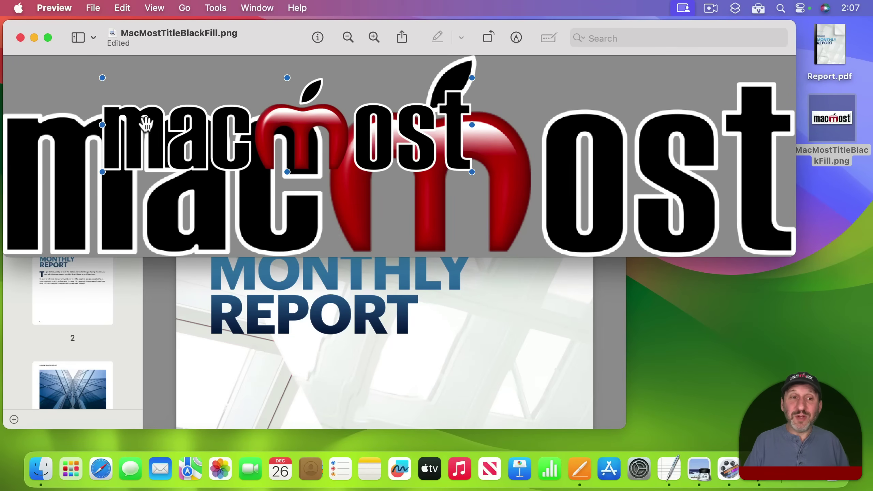
{"action": "mouse_move", "coordinate": [260, 123]}
{"action": "left_mouse_down"}
{"action": "mouse_move", "coordinate": [302, 129]}
{"action": "mouse_move", "coordinate": [333, 148]}
{"action": "mouse_move", "coordinate": [265, 133]}
{"action": "left_mouse_up"}
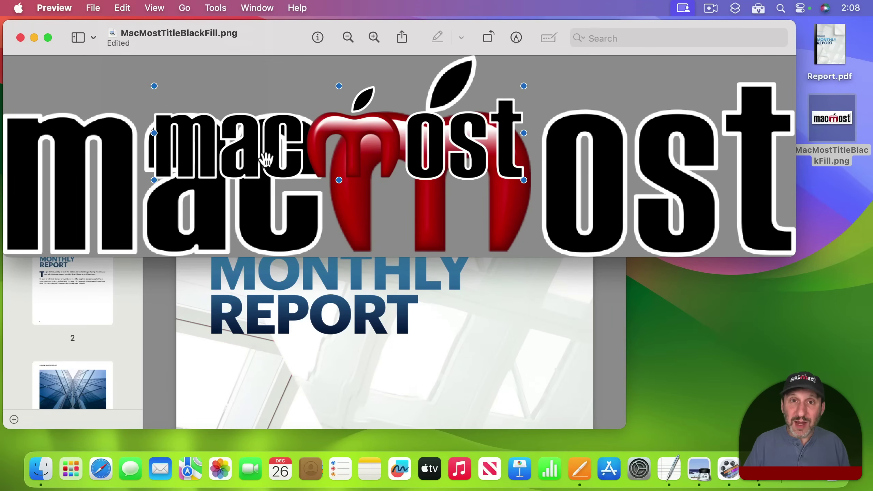
{"action": "left_click_drag", "start_coordinate": [263, 159], "coordinate": [247, 172]}
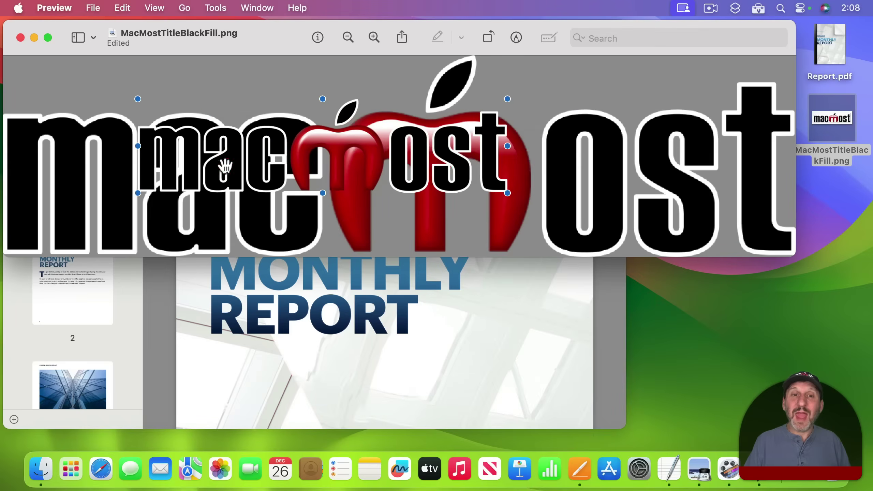
{"action": "left_click", "coordinate": [121, 8]}
{"action": "left_click", "coordinate": [132, 82]}
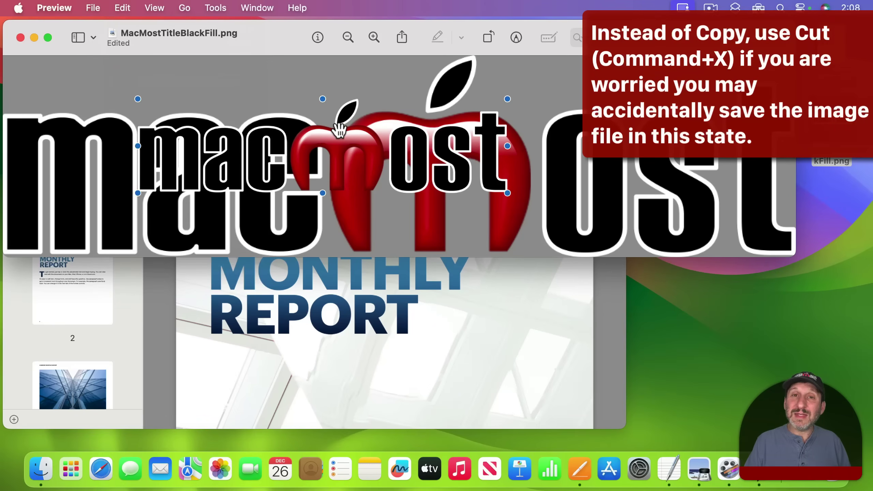
Paste the logo onto page 1, move it above the MONTHLY title, and shrink it into the top-right corner
{"action": "left_click", "coordinate": [516, 316]}
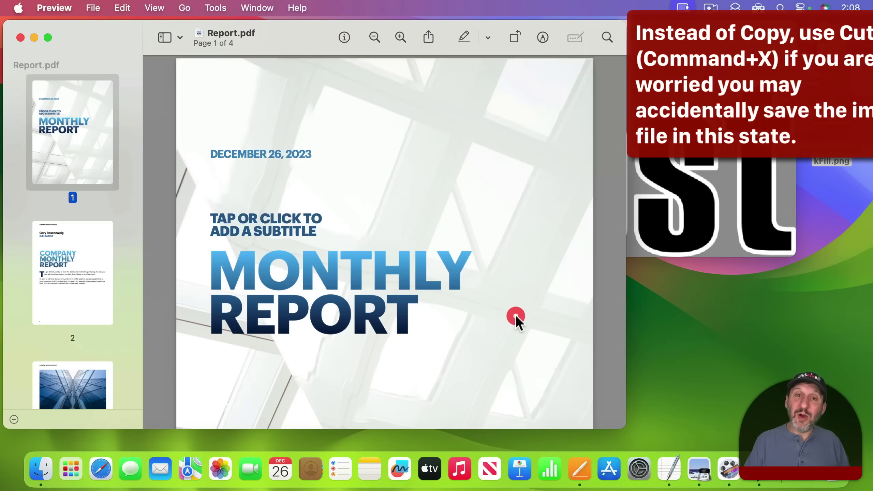
{"action": "left_click", "coordinate": [127, 8]}
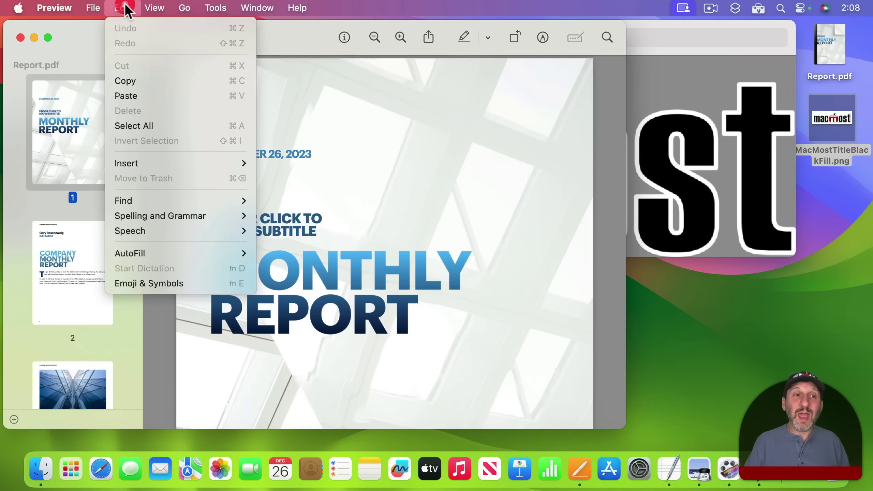
{"action": "left_click", "coordinate": [141, 95]}
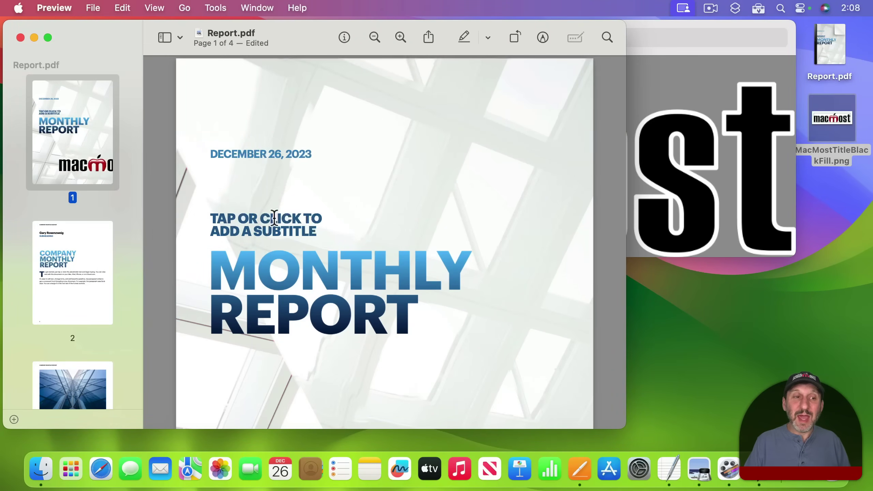
{"action": "scroll", "coordinate": [283, 245], "scroll_direction": "down", "scroll_amount": 5}
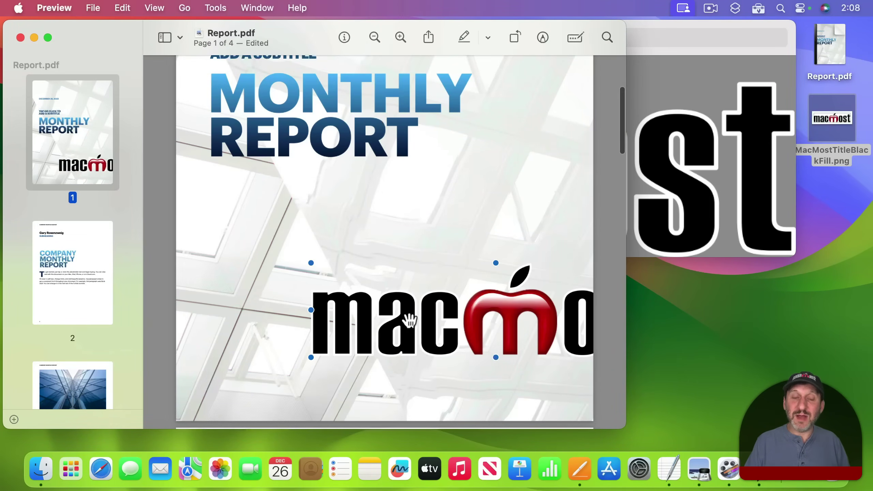
{"action": "left_click_drag", "start_coordinate": [409, 320], "coordinate": [293, 116]}
{"action": "scroll", "coordinate": [349, 97], "scroll_direction": "up", "scroll_amount": 5}
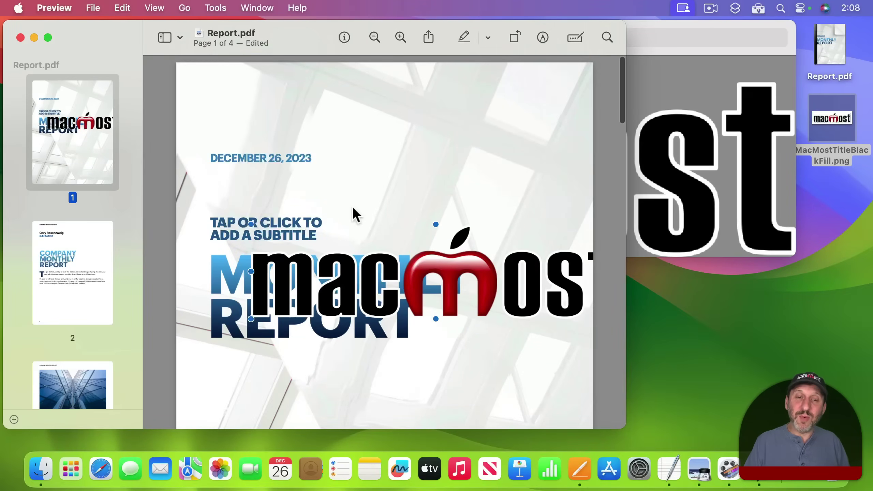
{"action": "left_click_drag", "start_coordinate": [353, 215], "coordinate": [296, 138]}
{"action": "left_click_drag", "start_coordinate": [206, 134], "coordinate": [444, 126]}
{"action": "left_click_drag", "start_coordinate": [515, 132], "coordinate": [514, 94]}
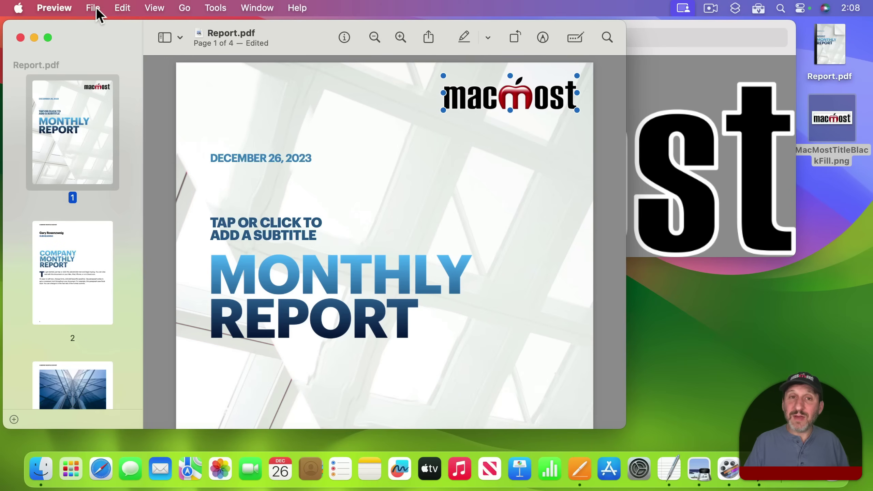
Save and close Report.pdf, then reopen it and undo an accidental change to the logo
{"action": "key", "text": "super+s"}
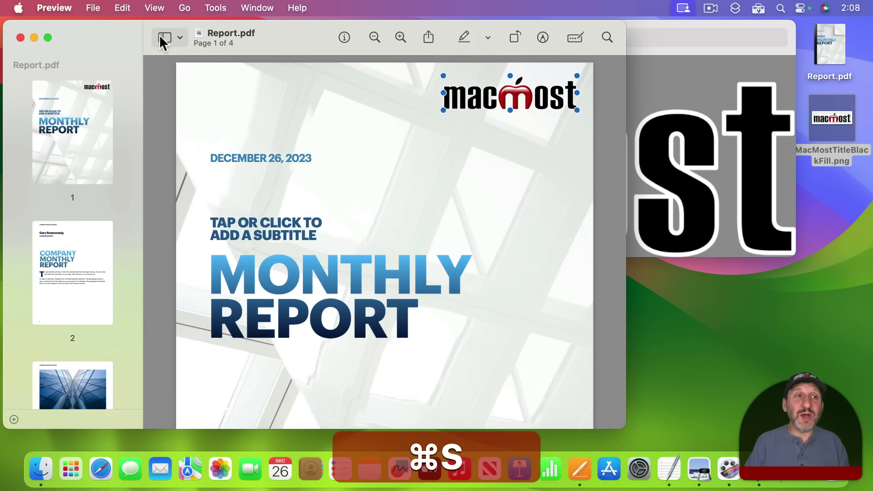
{"action": "key", "text": "super+w"}
{"action": "left_click", "coordinate": [833, 43]}
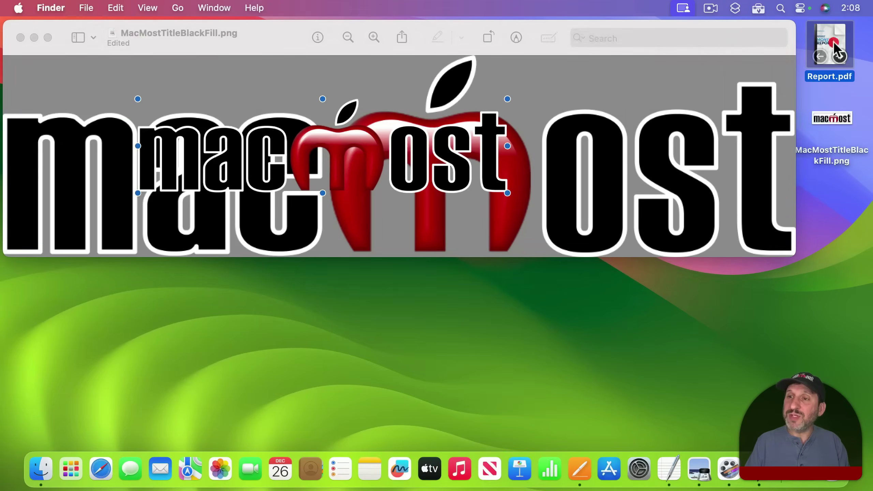
{"action": "double_click", "coordinate": [834, 41]}
{"action": "left_click", "coordinate": [558, 97]}
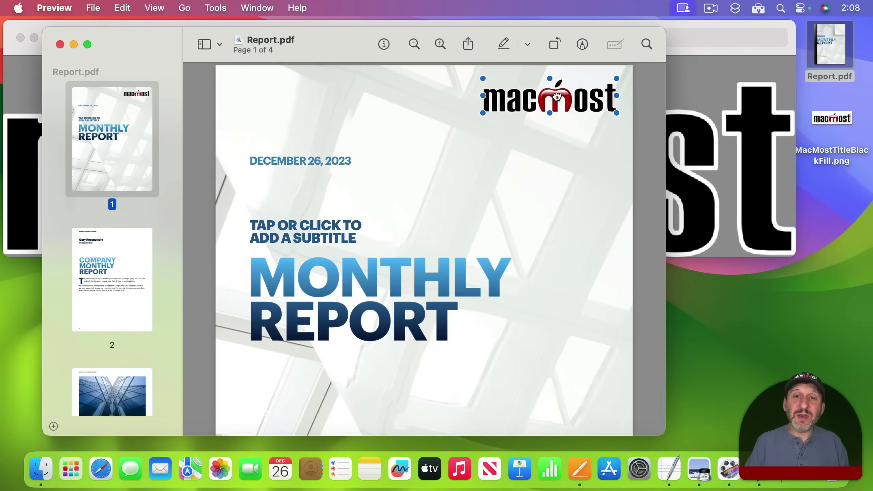
{"action": "key", "text": "super+z"}
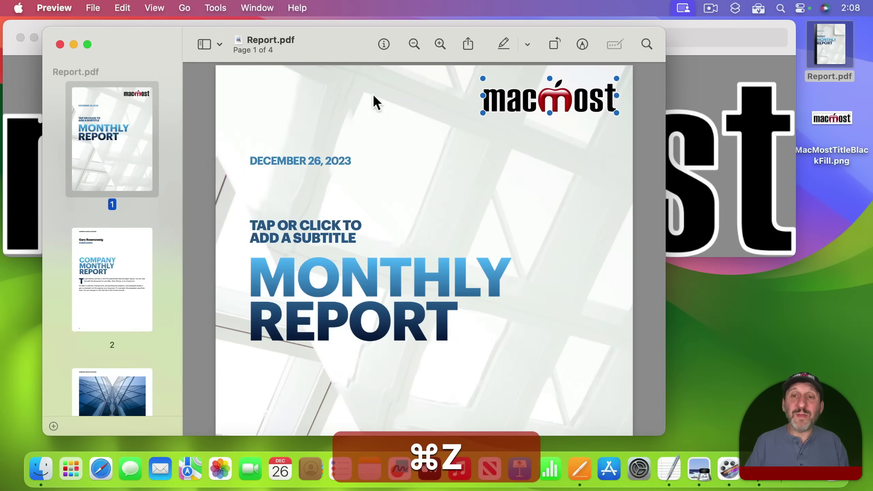
Open the report's Export and Print dialogs and cancel both without changes
{"action": "left_click", "coordinate": [97, 8]}
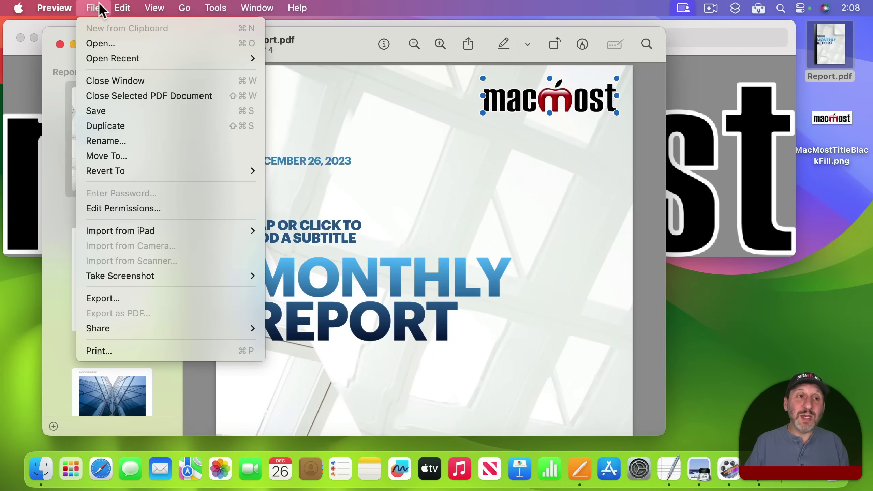
{"action": "left_click", "coordinate": [125, 301]}
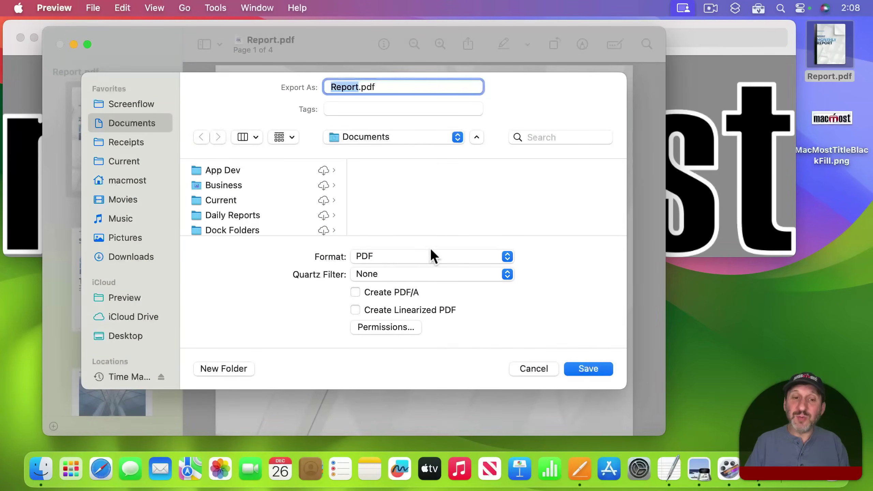
{"action": "left_click", "coordinate": [538, 369]}
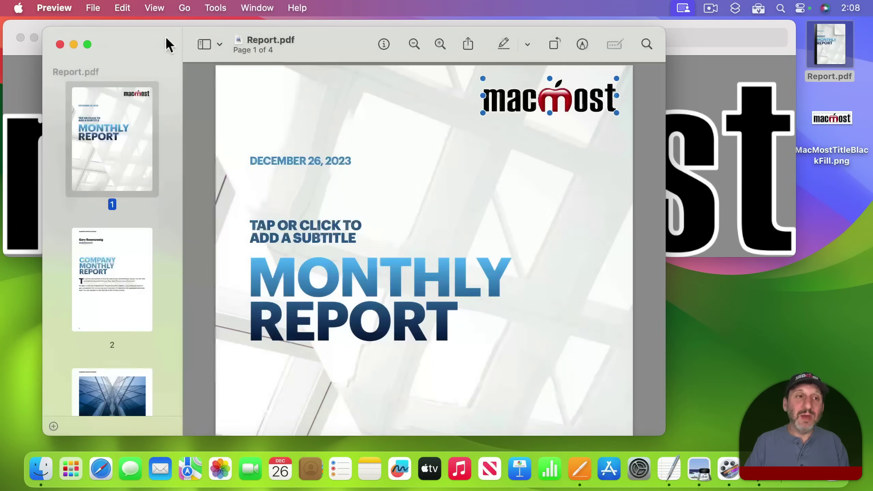
{"action": "left_click", "coordinate": [93, 8]}
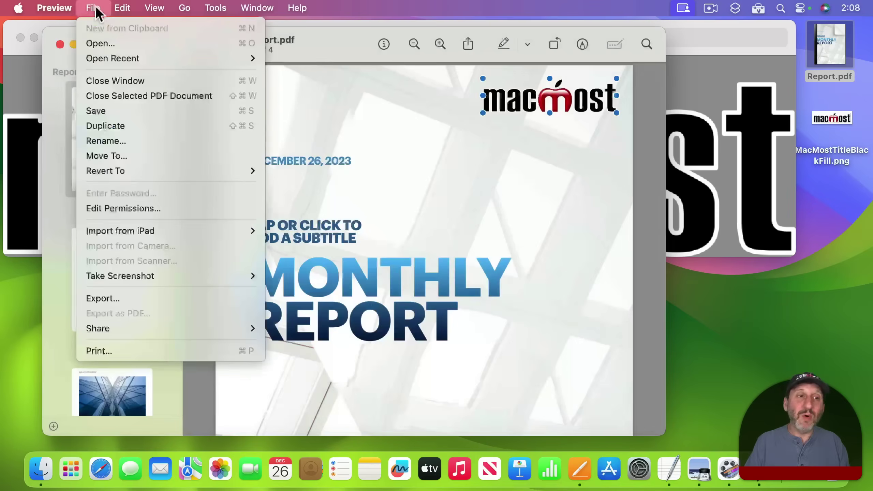
{"action": "left_click", "coordinate": [121, 351]}
{"action": "left_click", "coordinate": [338, 430]}
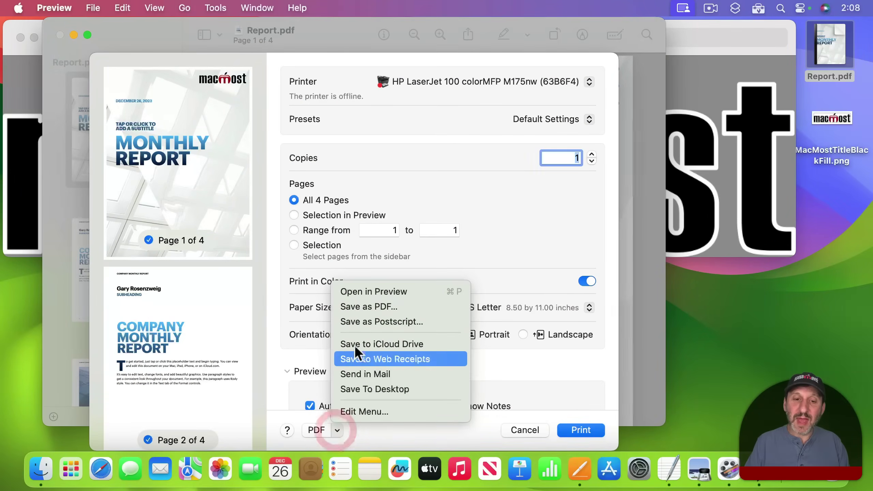
{"action": "left_click", "coordinate": [403, 192]}
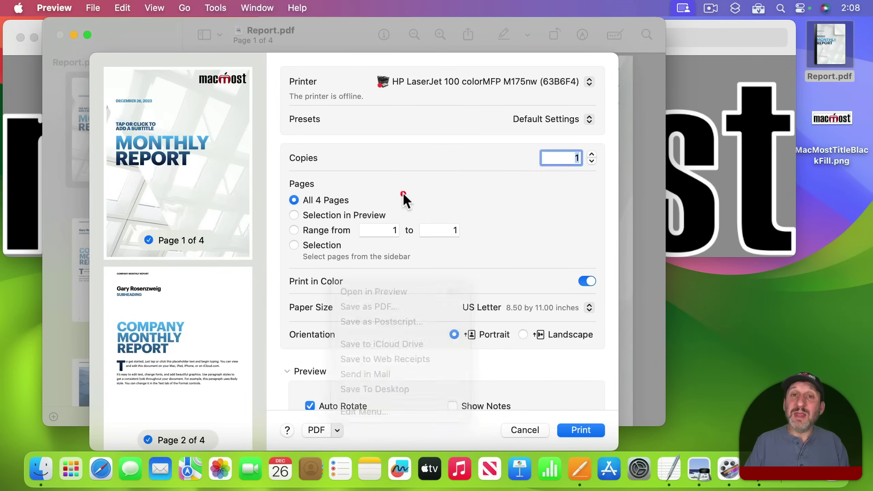
{"action": "left_click", "coordinate": [525, 430]}
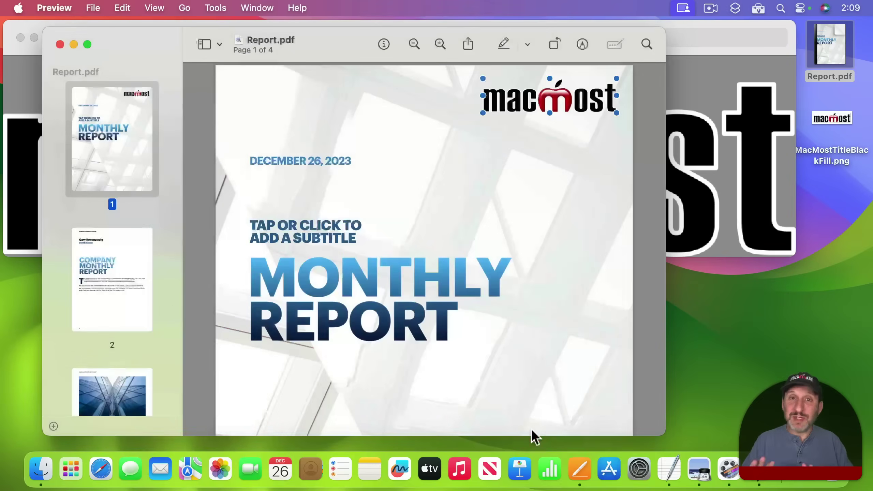
Copy the logo from page 1 and paste it onto page 2
{"action": "left_click", "coordinate": [517, 133]}
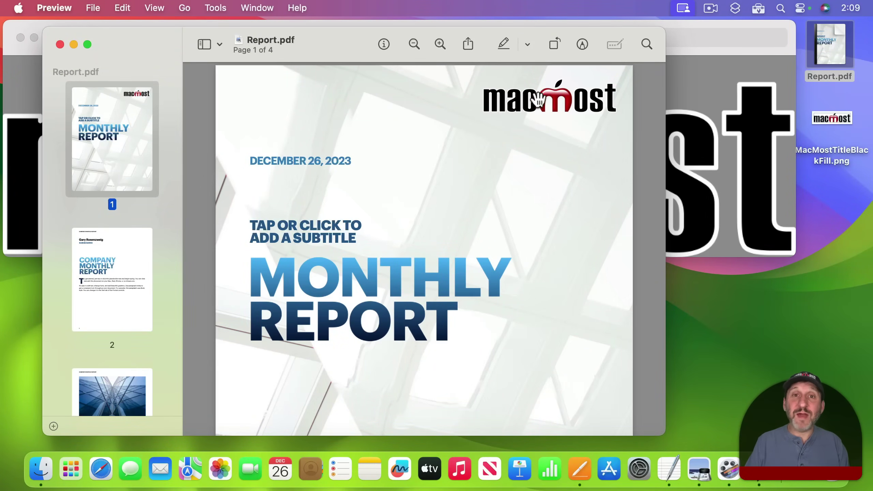
{"action": "left_click", "coordinate": [543, 96]}
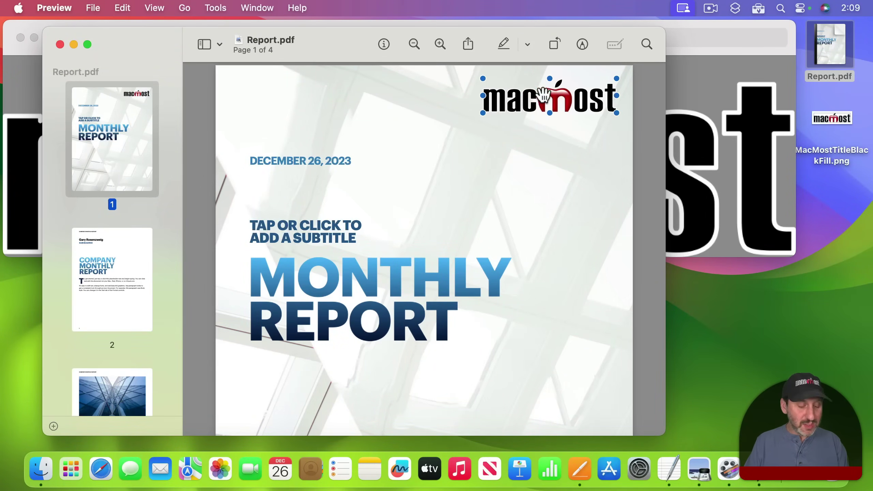
{"action": "key", "text": "super+c"}
{"action": "left_click", "coordinate": [112, 281]}
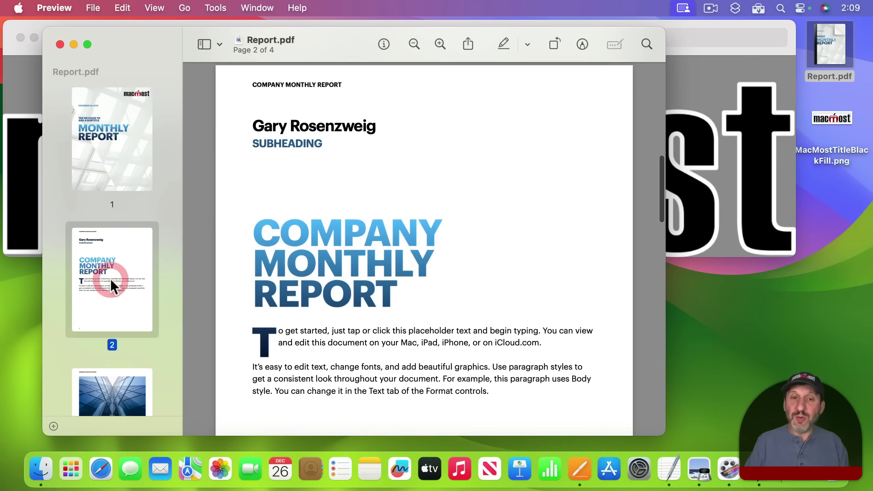
{"action": "key", "text": "super+v"}
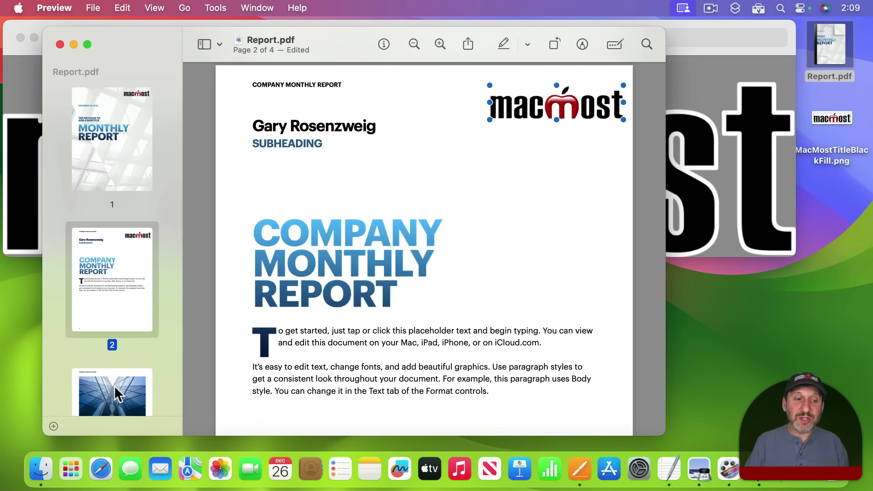
Paste the logo onto page 3, enlarge it, and tilt it over the photo's top-right corner
{"action": "left_click", "coordinate": [108, 394]}
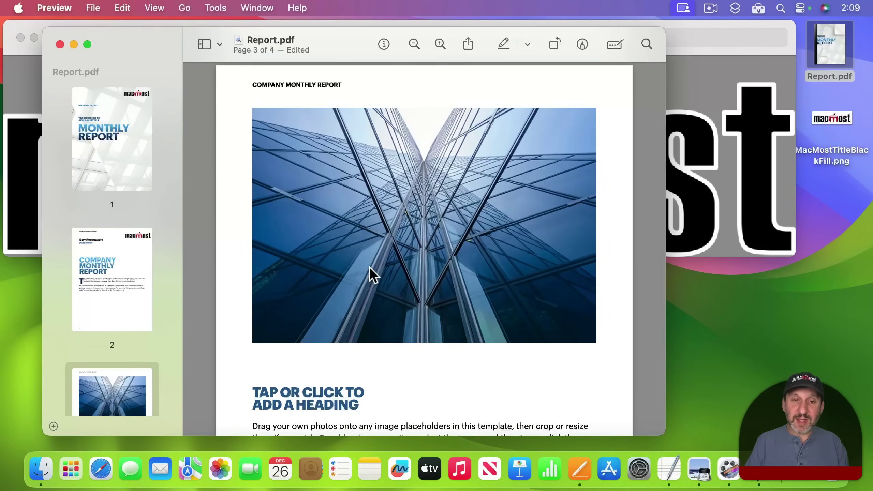
{"action": "key", "text": "super+v"}
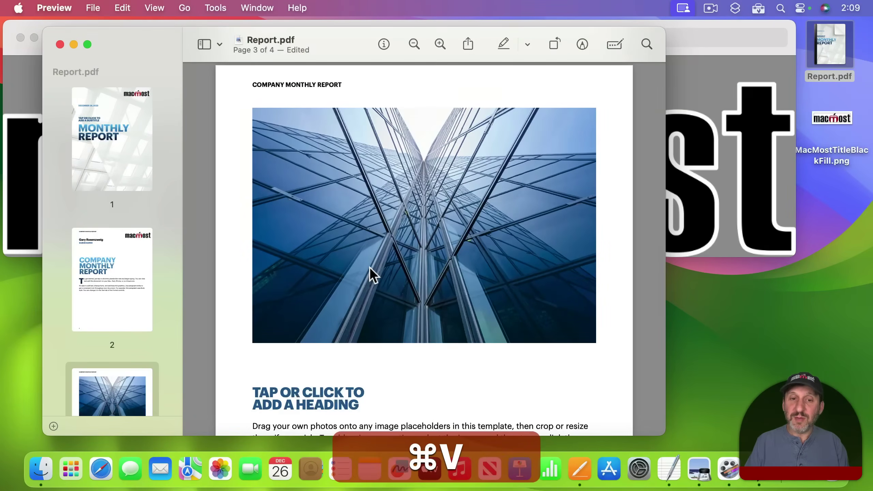
{"action": "left_click", "coordinate": [513, 101]}
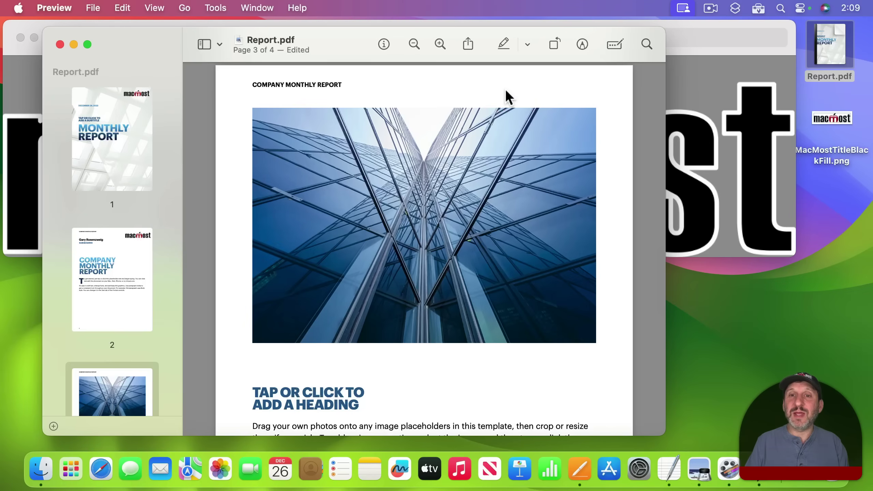
{"action": "key", "text": "super+v"}
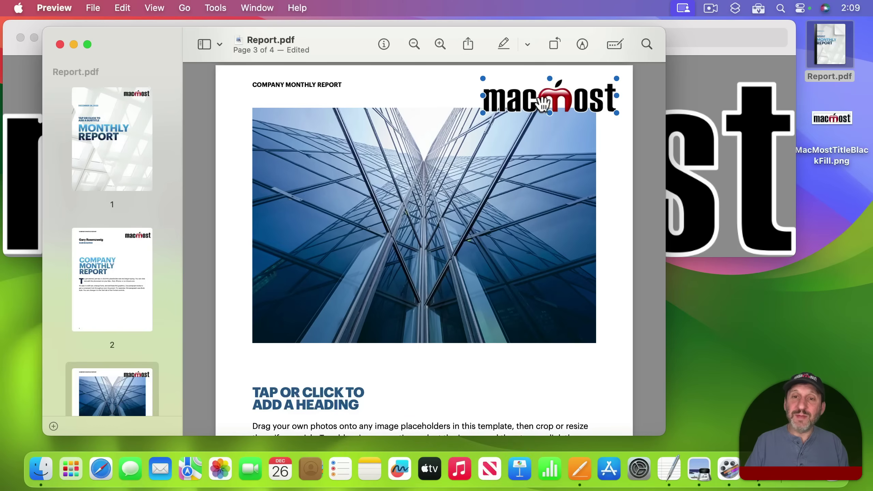
{"action": "left_click_drag", "start_coordinate": [525, 100], "coordinate": [384, 145]}
{"action": "left_click_drag", "start_coordinate": [475, 158], "coordinate": [510, 156]}
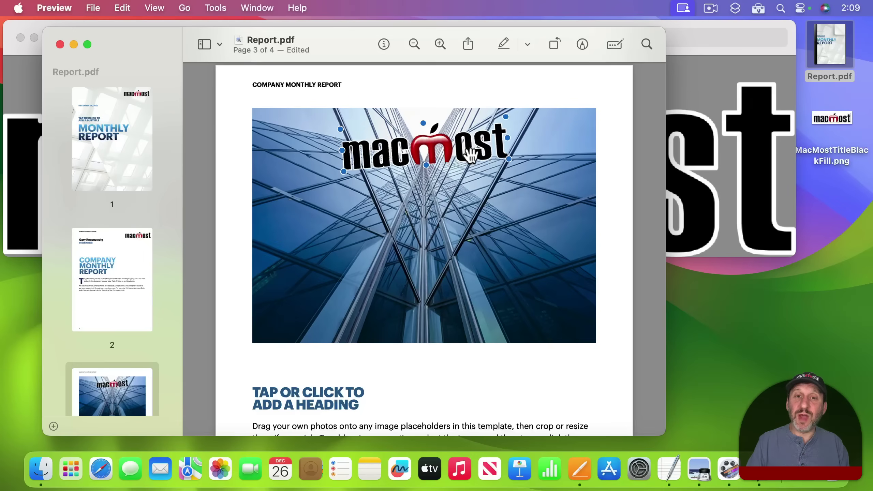
{"action": "left_click_drag", "start_coordinate": [470, 156], "coordinate": [538, 134]}
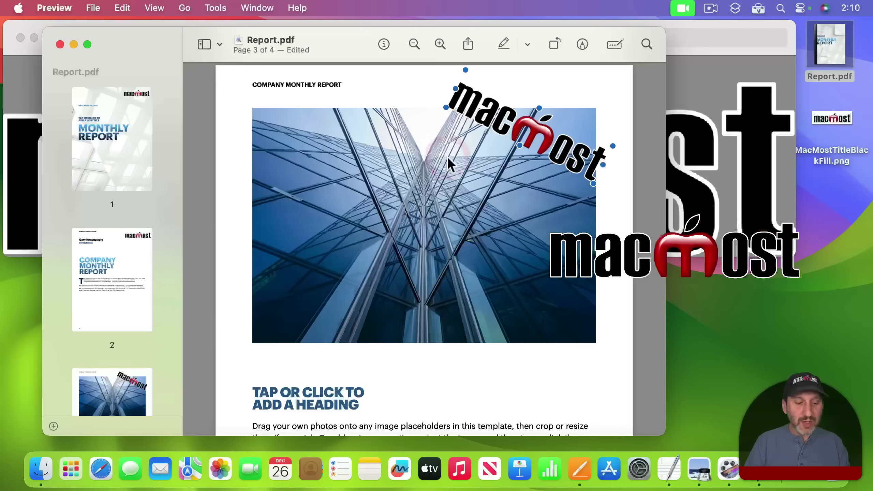
Launch TextEdit, create a blank document, and export it as Objects.pdf on the Desktop
{"action": "key", "text": "F4"}
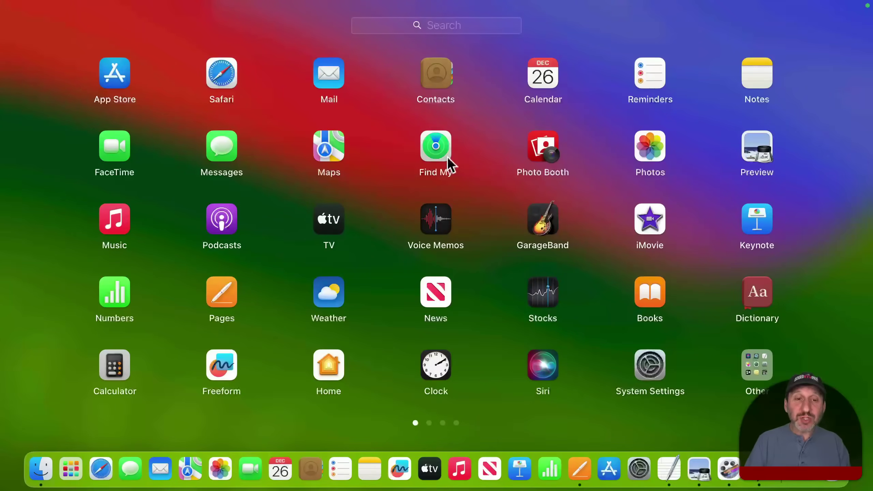
{"action": "type", "text": "text"}
{"action": "key", "text": "Return"}
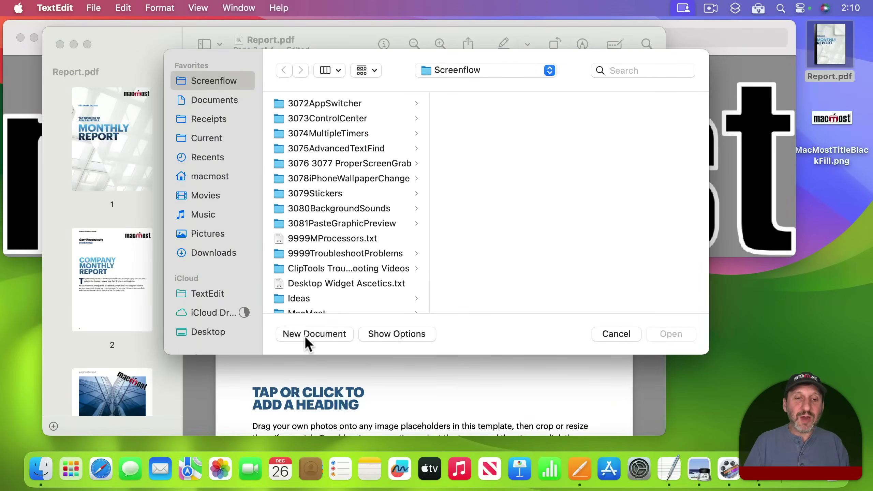
{"action": "left_click", "coordinate": [304, 336]}
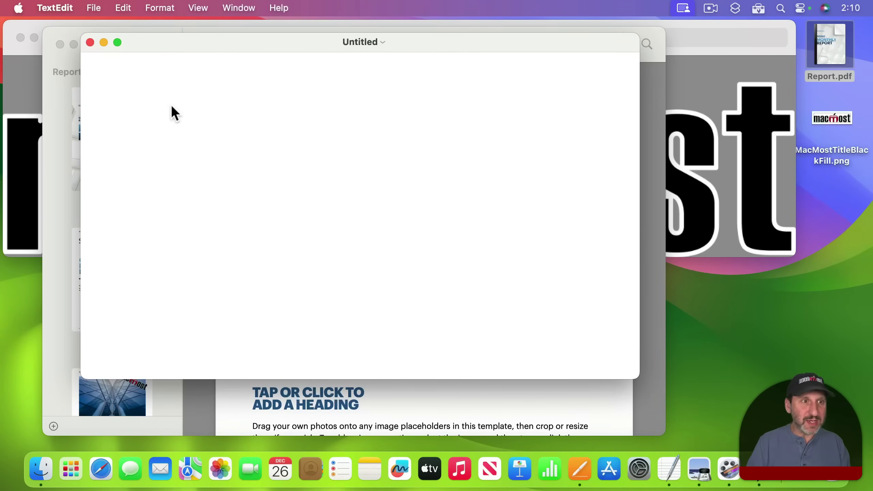
{"action": "left_click", "coordinate": [97, 8]}
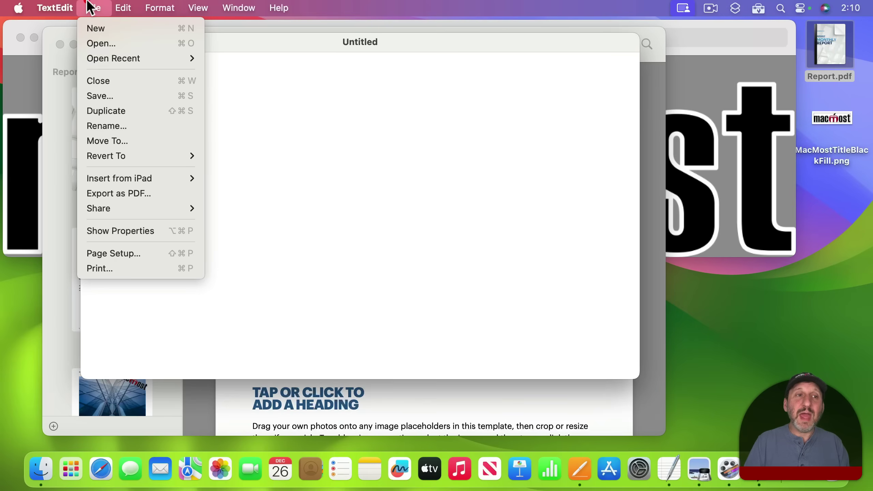
{"action": "left_click", "coordinate": [120, 193]}
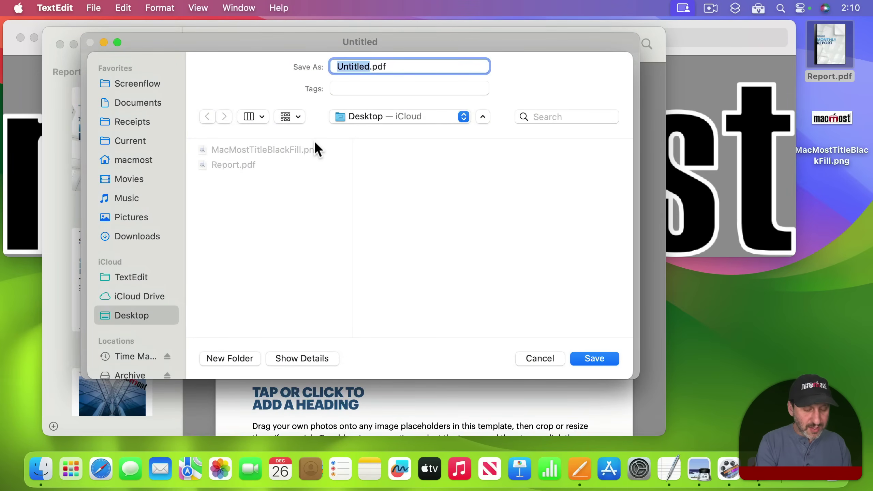
{"action": "type", "text": "Objects"}
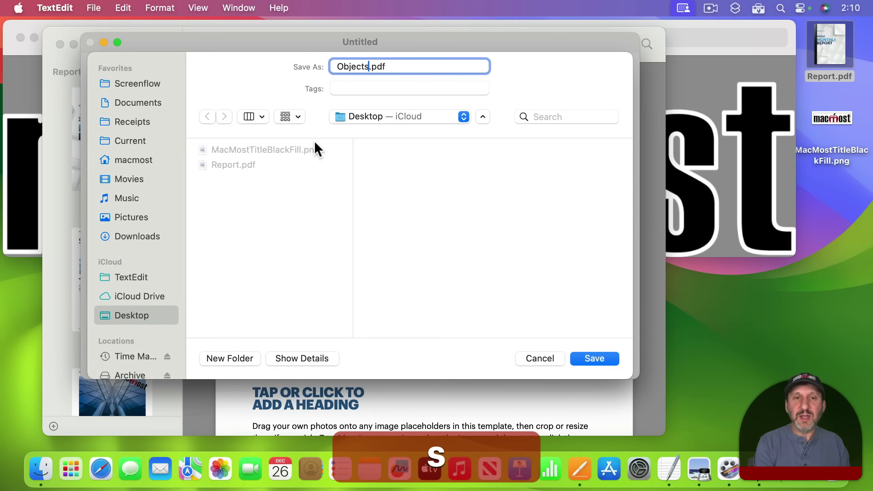
{"action": "key", "text": "Return"}
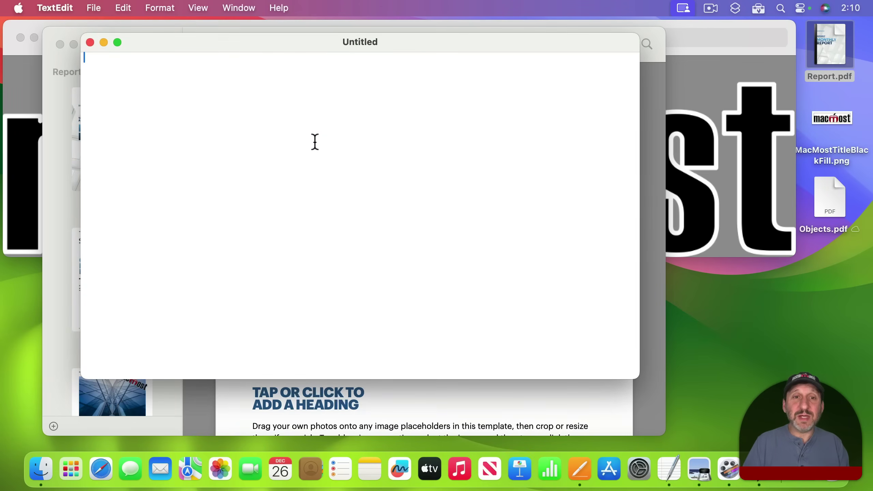
Close the untitled TextEdit document, open Objects.pdf, and show page 1 of Report.pdf
{"action": "left_click", "coordinate": [90, 43]}
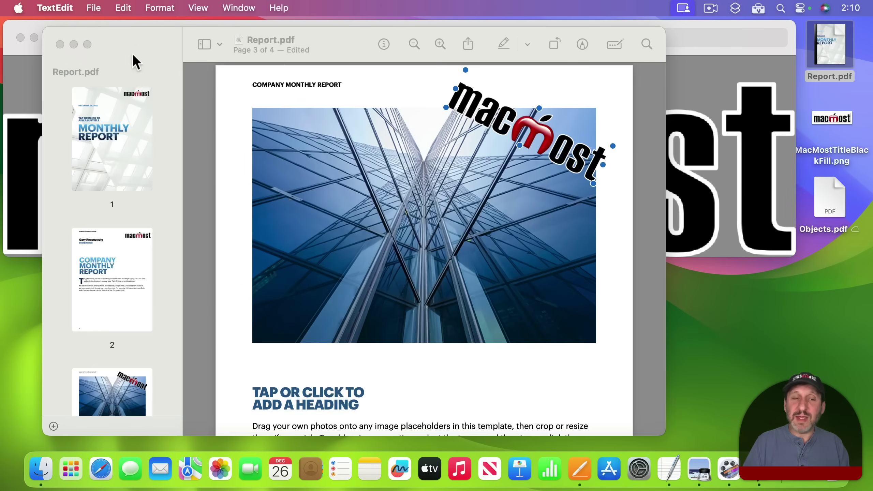
{"action": "double_click", "coordinate": [833, 196]}
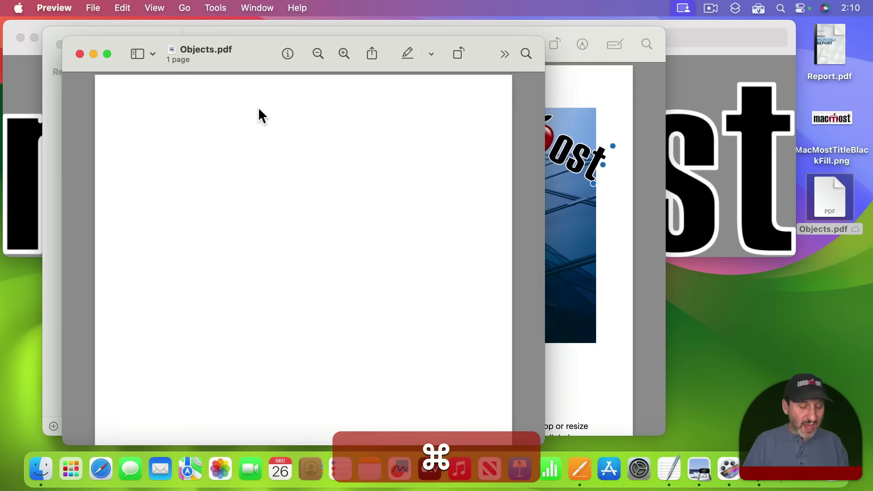
{"action": "left_click", "coordinate": [607, 94]}
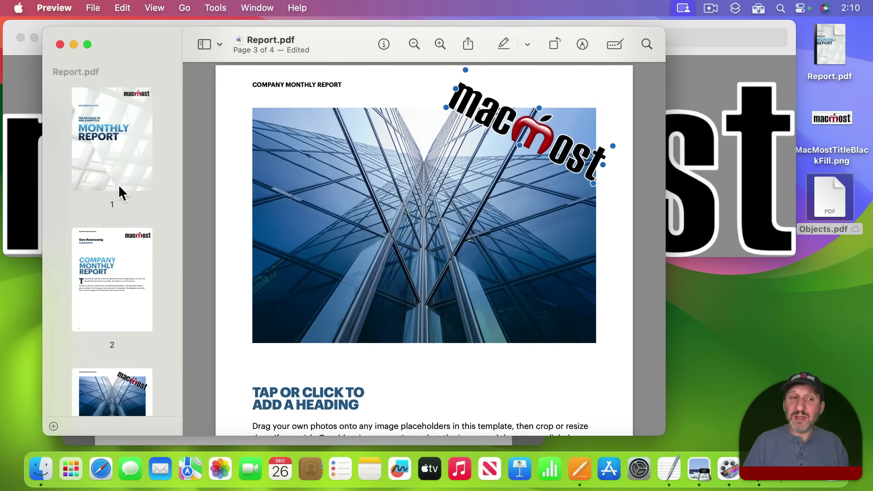
{"action": "left_click", "coordinate": [121, 133]}
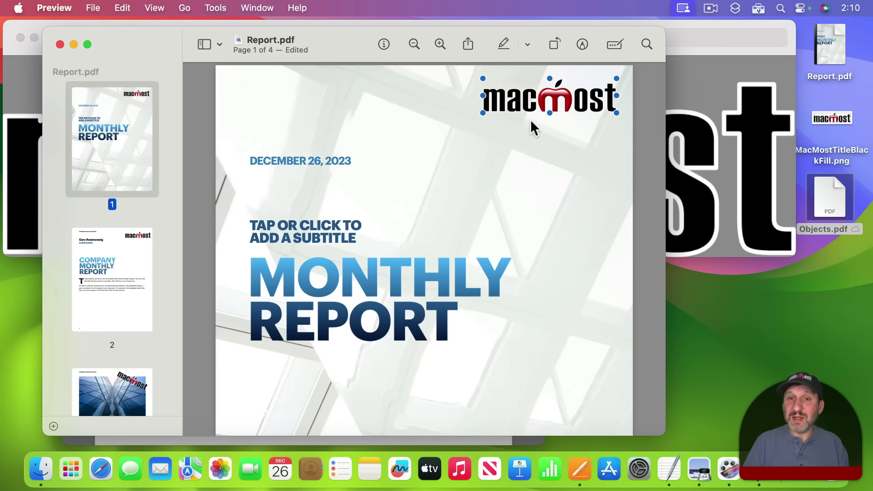
Copy the small logo object from the PNG and paste it at Objects.pdf's top-left corner
{"action": "left_click", "coordinate": [675, 97]}
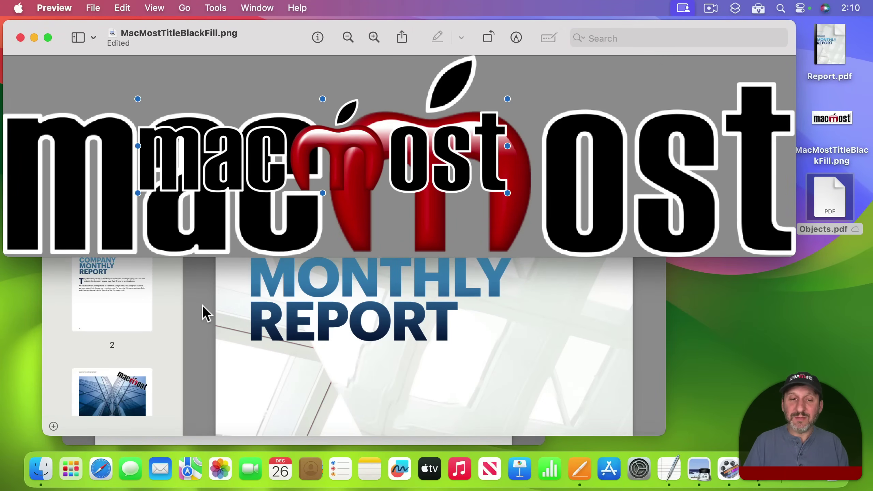
{"action": "key", "text": "cmd+c"}
{"action": "left_click", "coordinate": [164, 441]}
{"action": "key", "text": "cmd+v"}
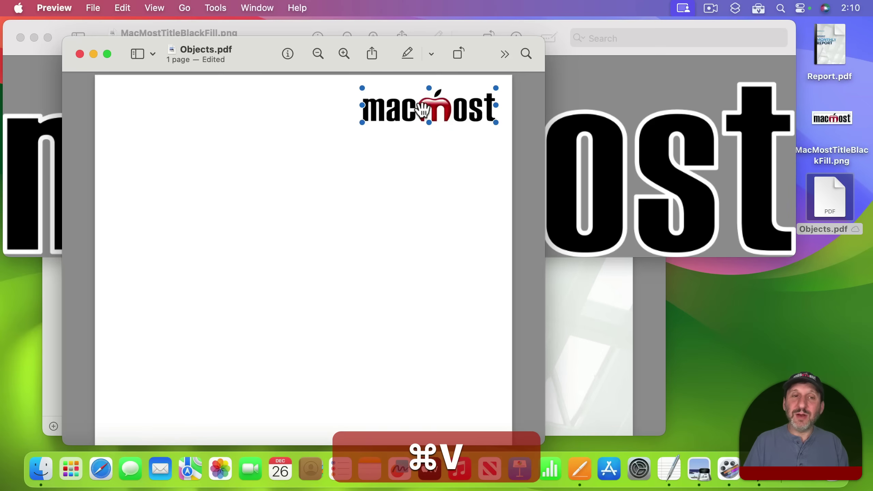
{"action": "left_click_drag", "start_coordinate": [423, 109], "coordinate": [167, 111]}
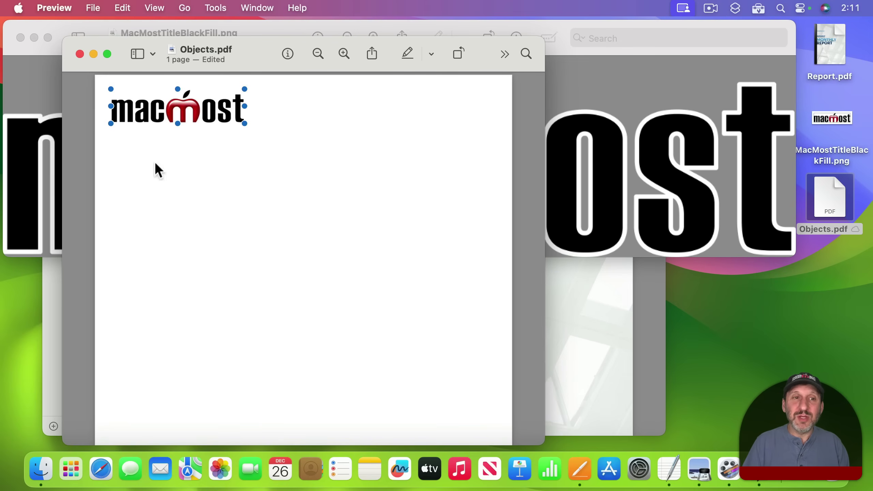
{"action": "scroll", "coordinate": [320, 248], "scroll_direction": "down", "scroll_amount": 3}
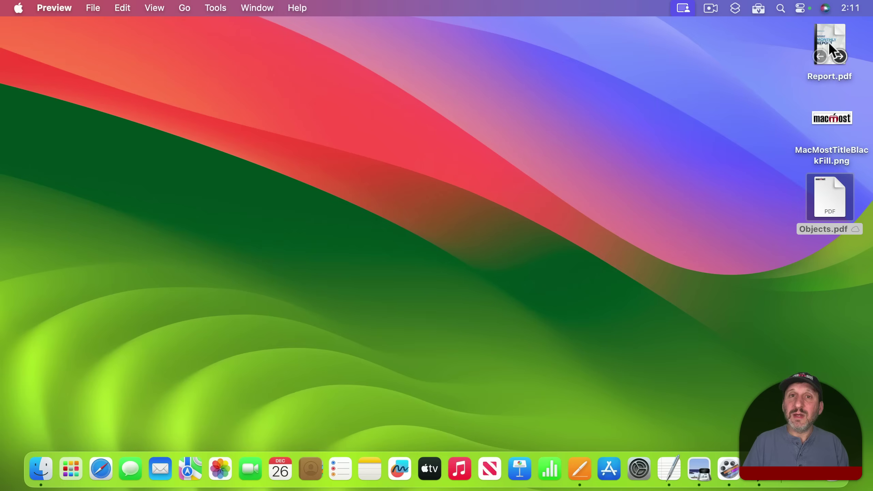
{"action": "double_click", "coordinate": [828, 42]}
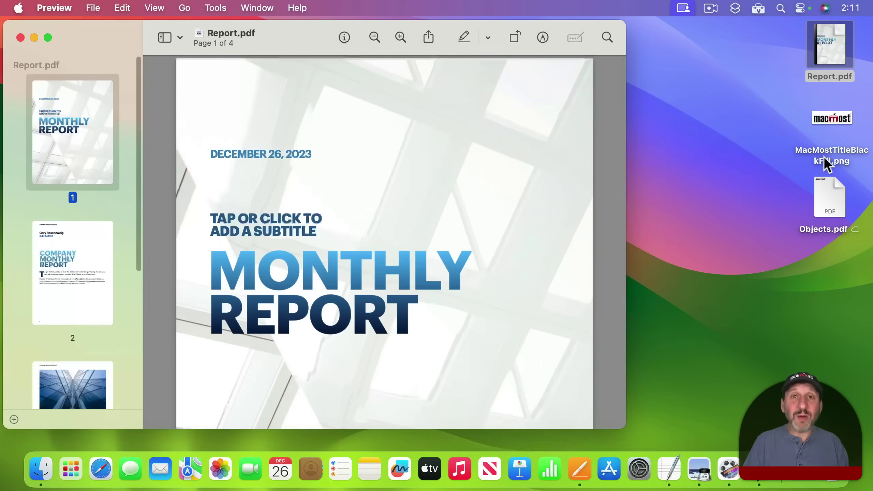
Copy the logo from Objects.pdf's page and paste it at the top right of Report.pdf's cover
{"action": "double_click", "coordinate": [829, 189]}
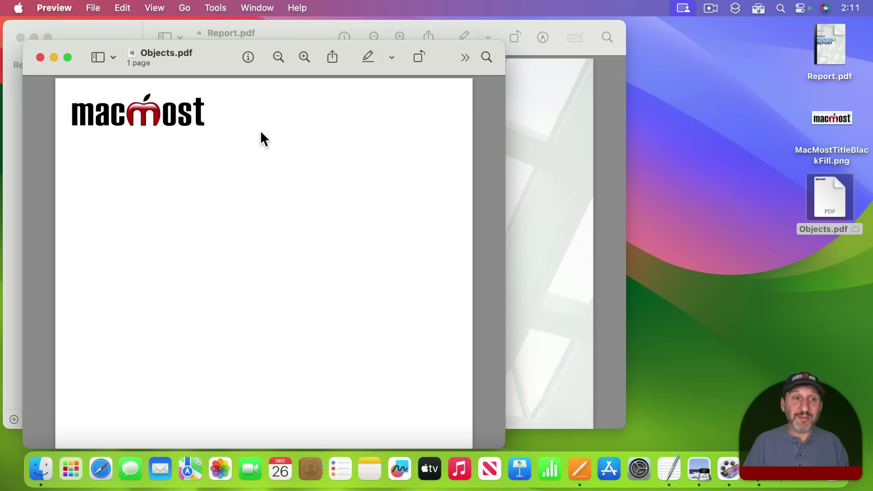
{"action": "left_click", "coordinate": [138, 114]}
{"action": "key", "text": "super+c"}
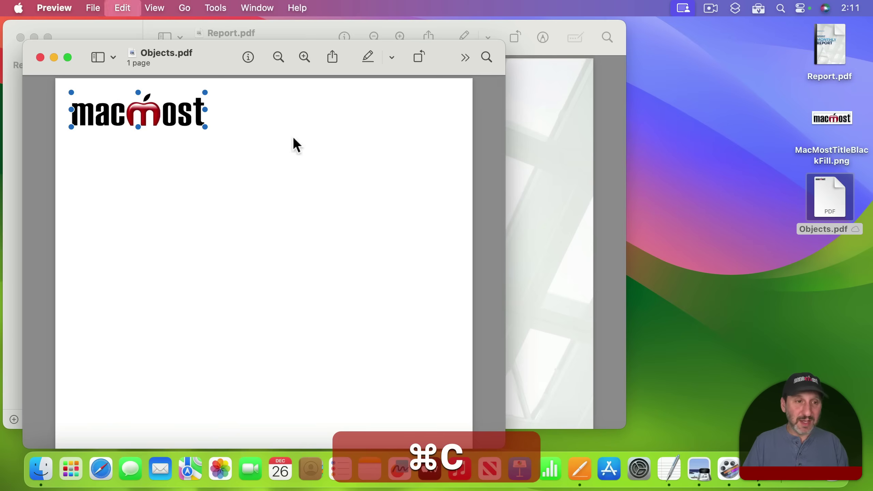
{"action": "left_click", "coordinate": [543, 155]}
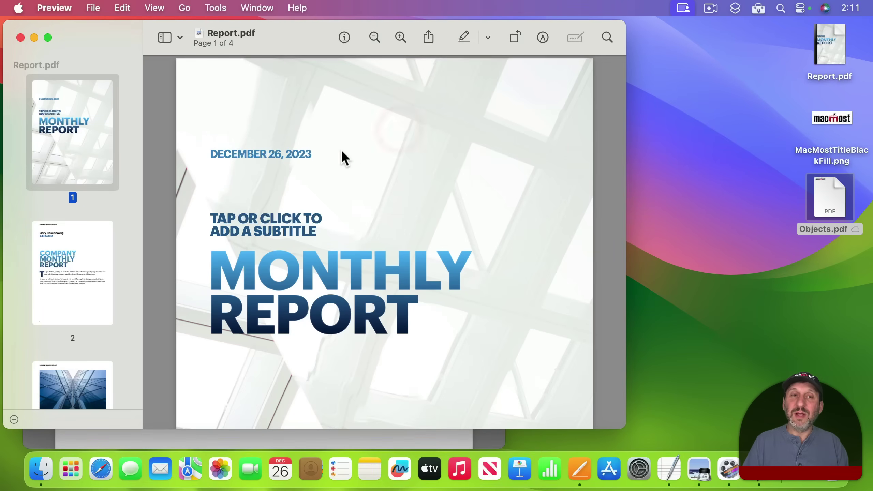
{"action": "key", "text": "super+v"}
{"action": "left_click_drag", "start_coordinate": [254, 86], "coordinate": [507, 91]}
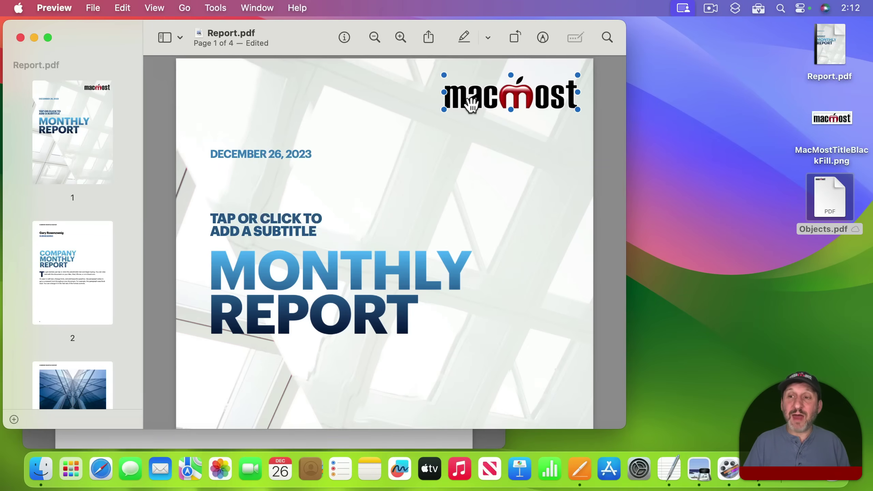
{"action": "double_click", "coordinate": [822, 192]}
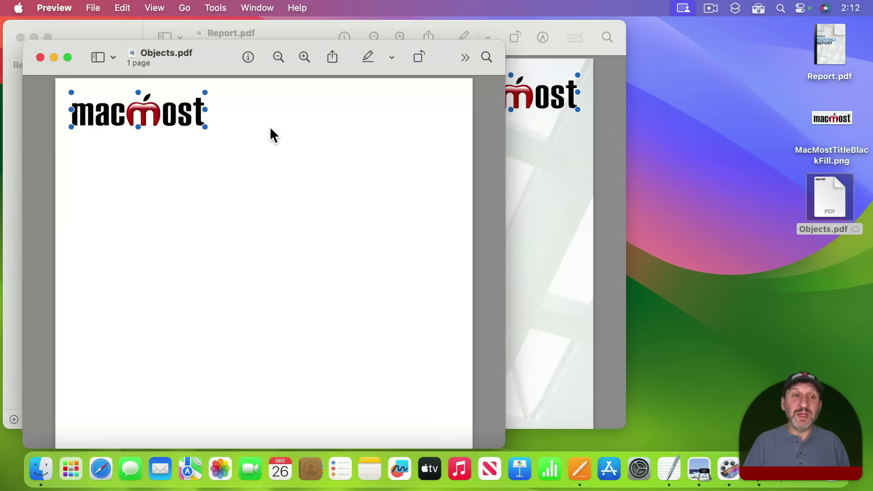